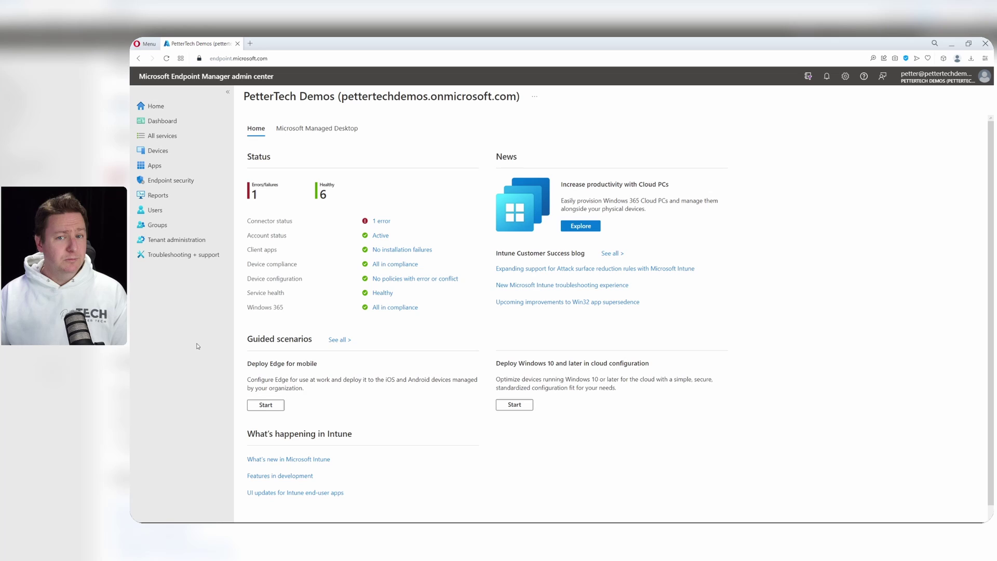
- Go to Windows 365 All Cloud PCs and open the CPC-pette-TBEAQ overview page
left_click(168, 152)
left_click(274, 361)
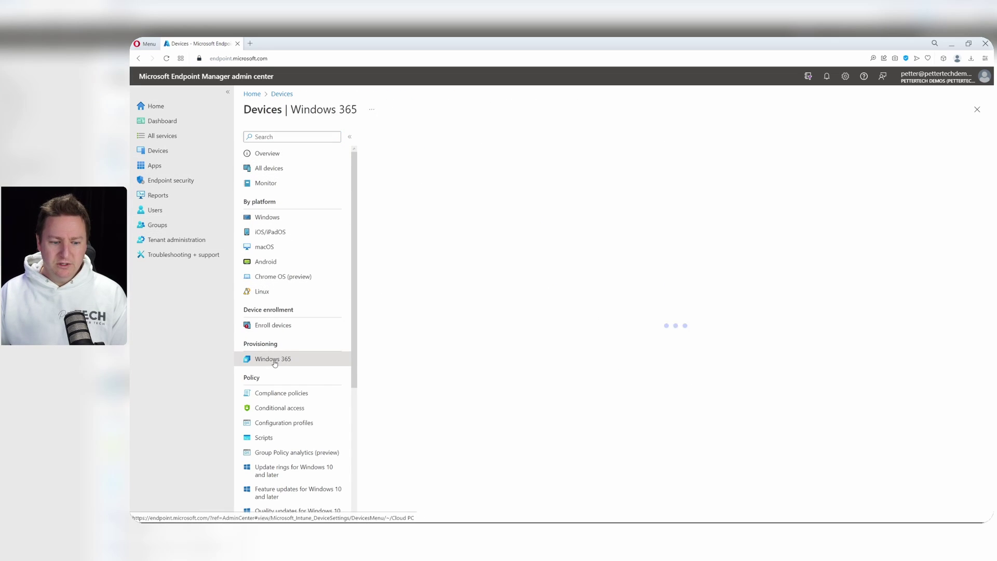
left_click(422, 147)
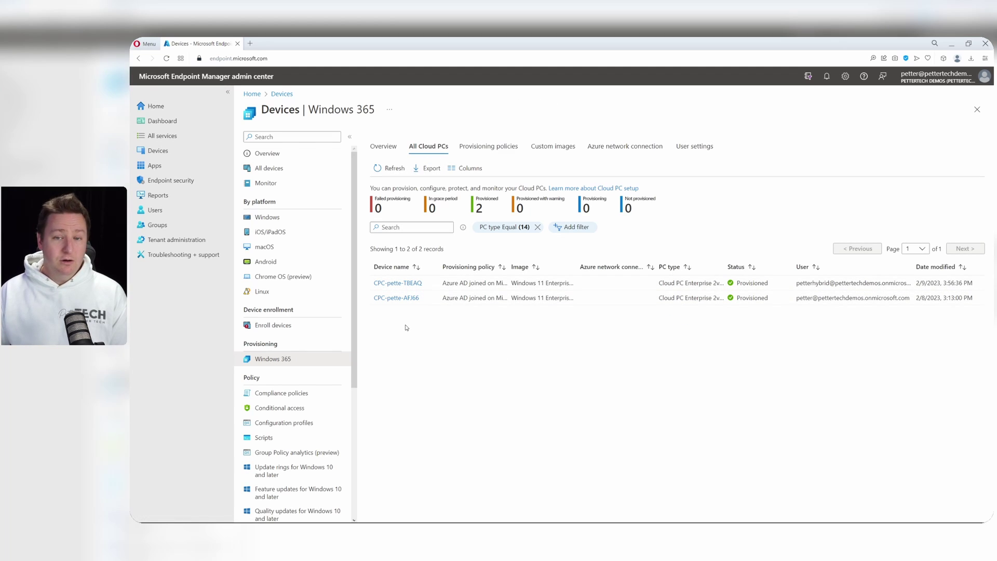
left_click(410, 284)
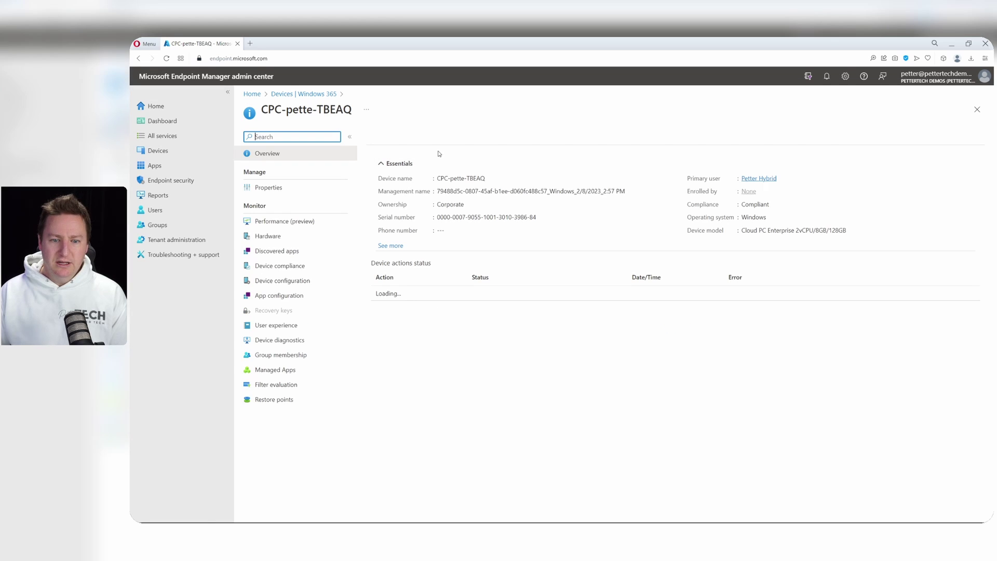
- Restore CPC-pette-TBEAQ to its 2/10/2023 2:05:29 AM restore point and confirm
left_click(444, 139)
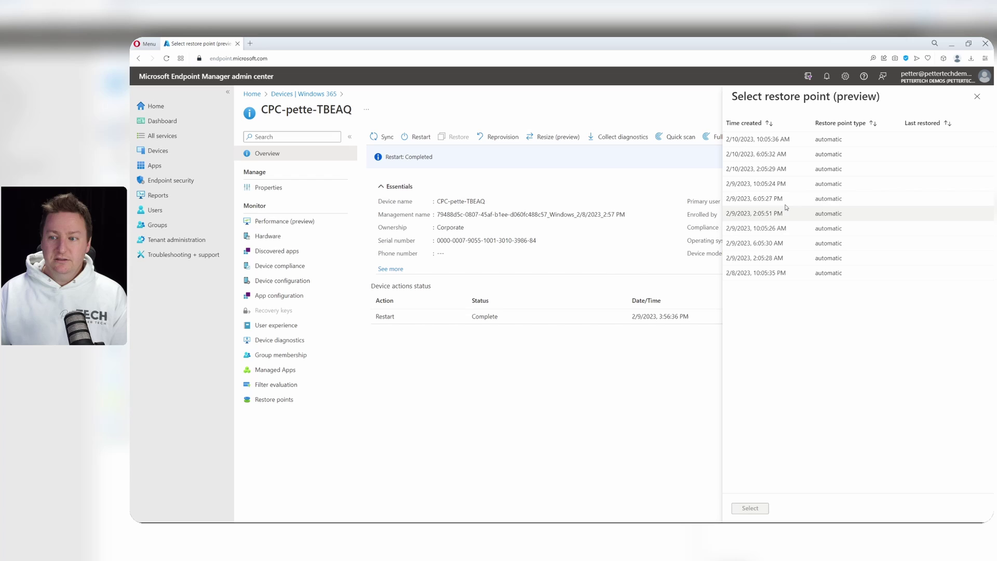
left_click(788, 173)
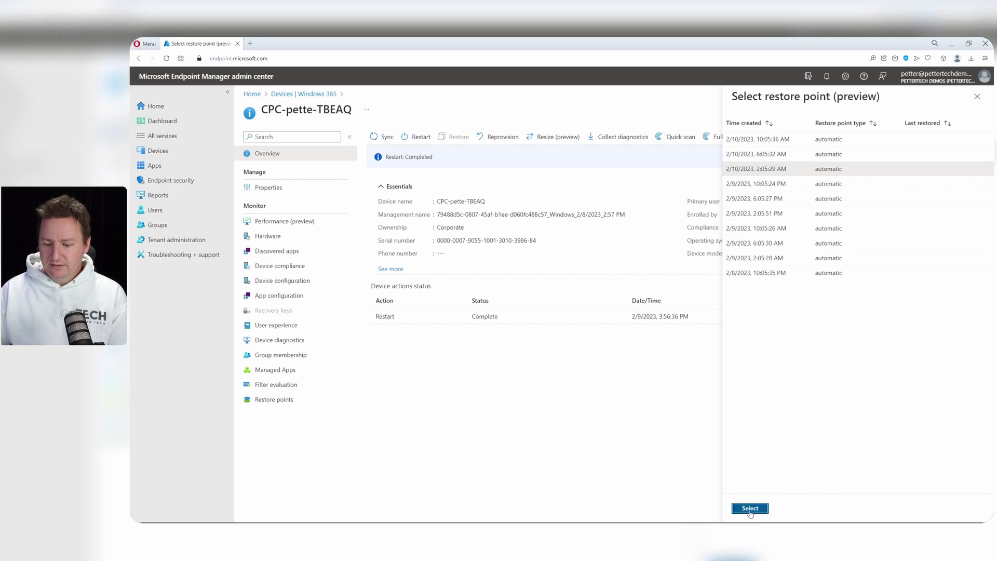
left_click(750, 511)
left_click(766, 491)
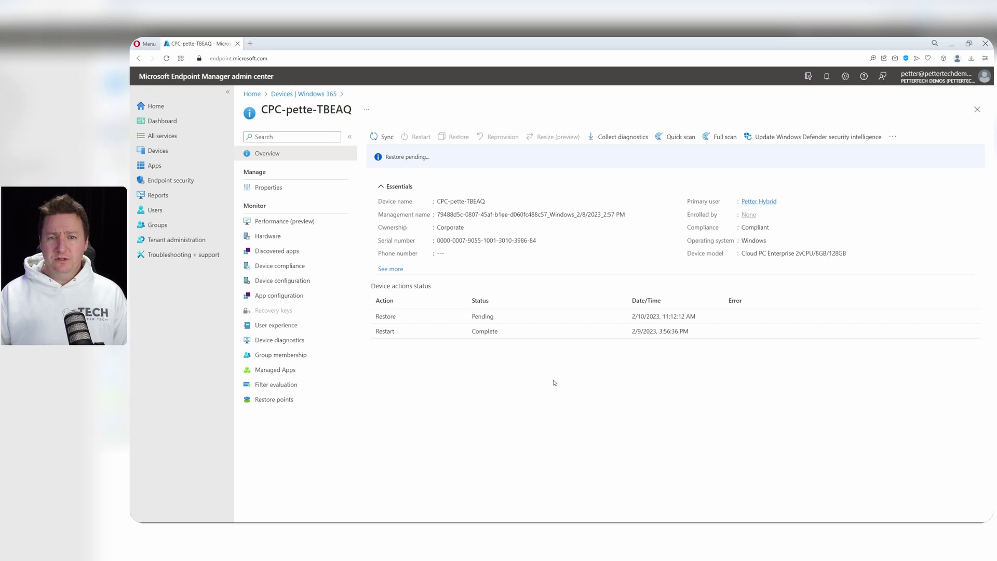
- Start a bulk device action from Windows devices with OS Windows and action Restore
left_click(185, 152)
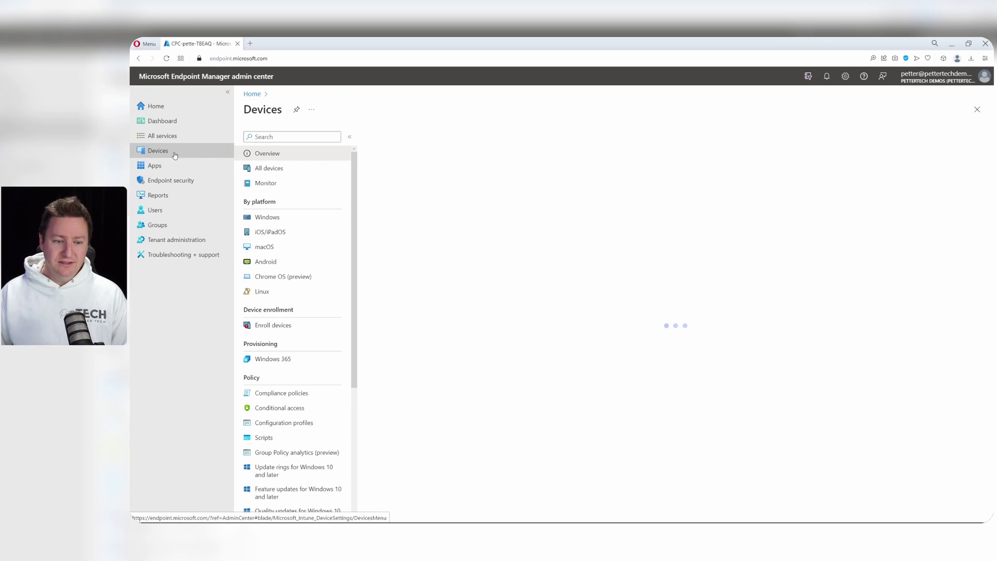
left_click(284, 217)
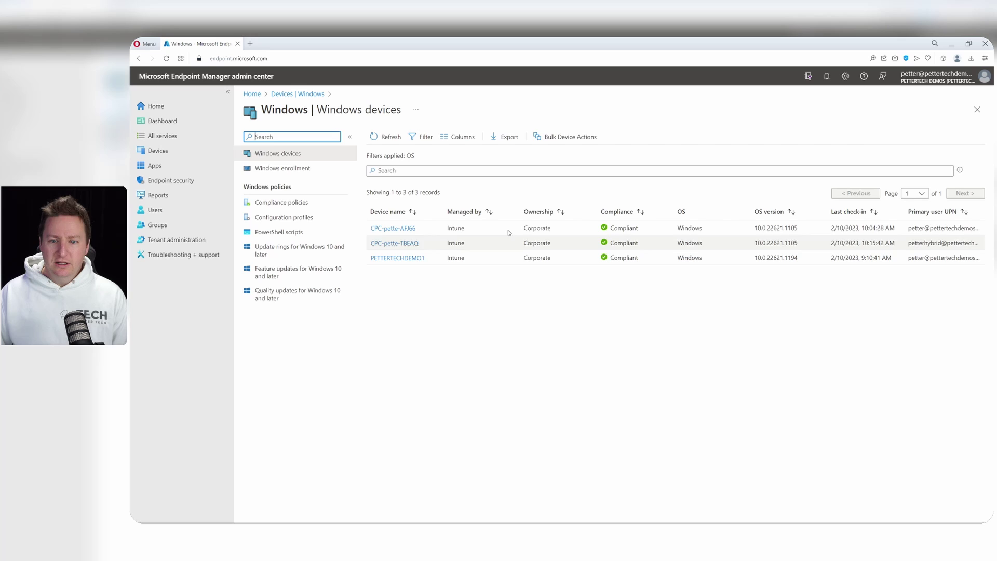
left_click(571, 141)
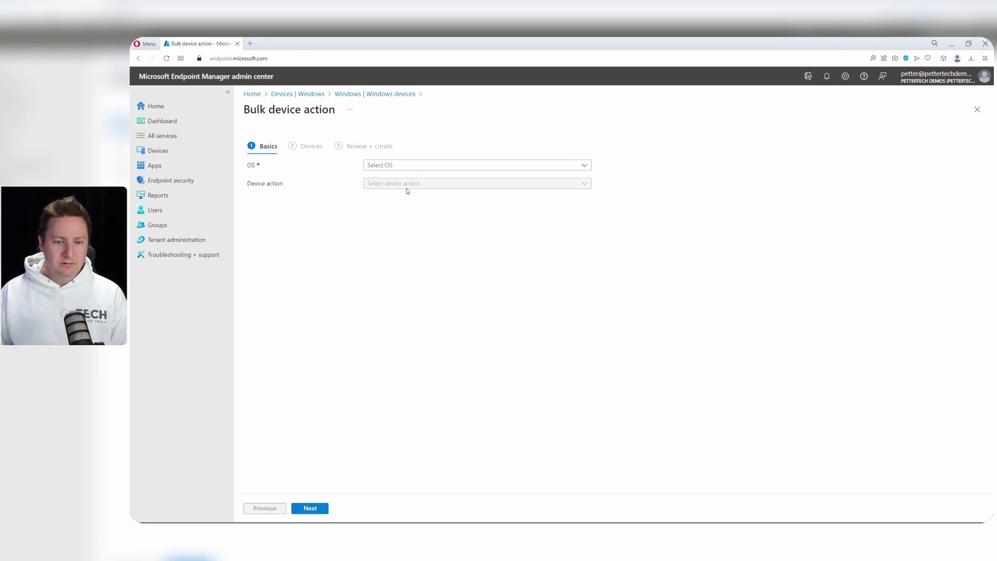
left_click(411, 166)
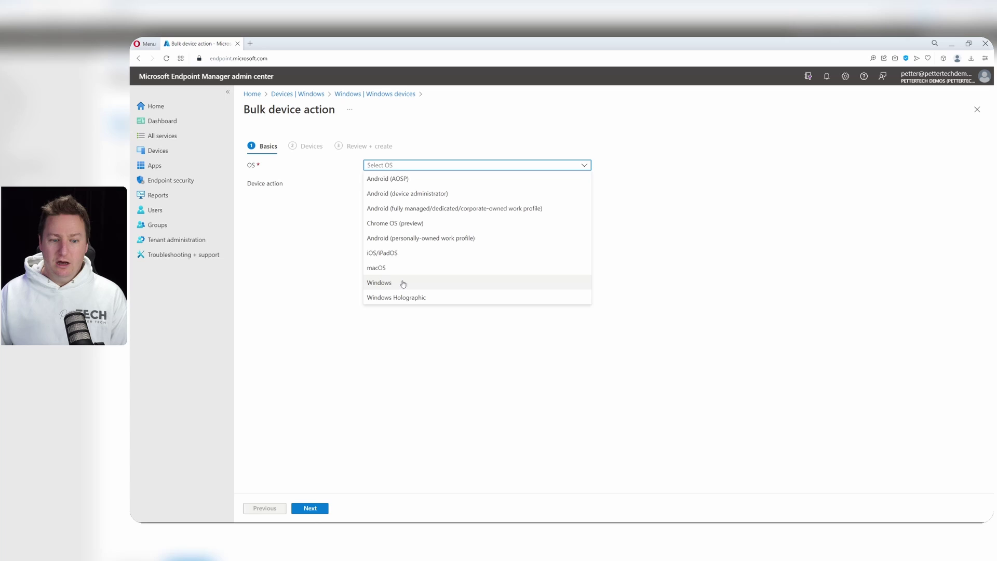
left_click(403, 283)
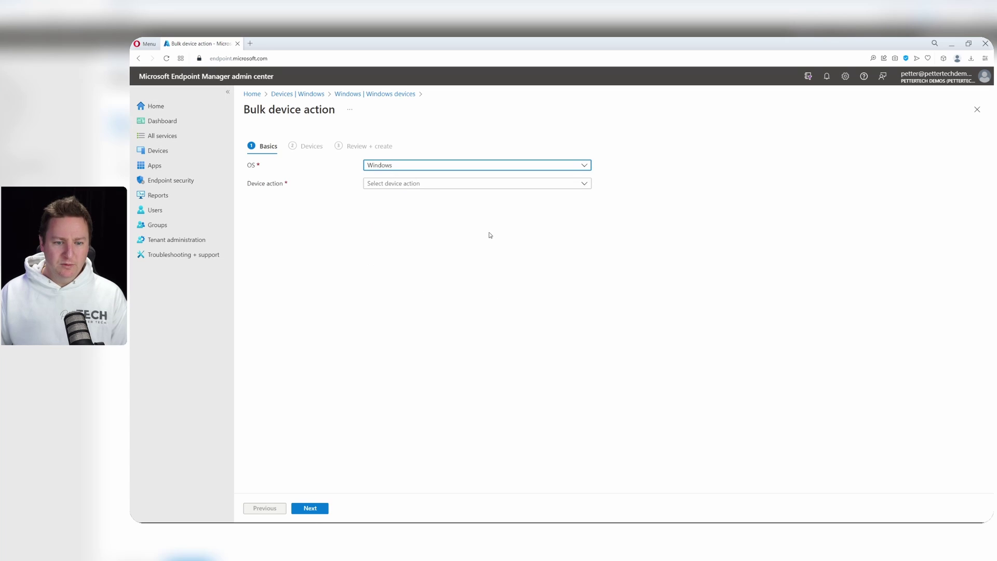
left_click(452, 186)
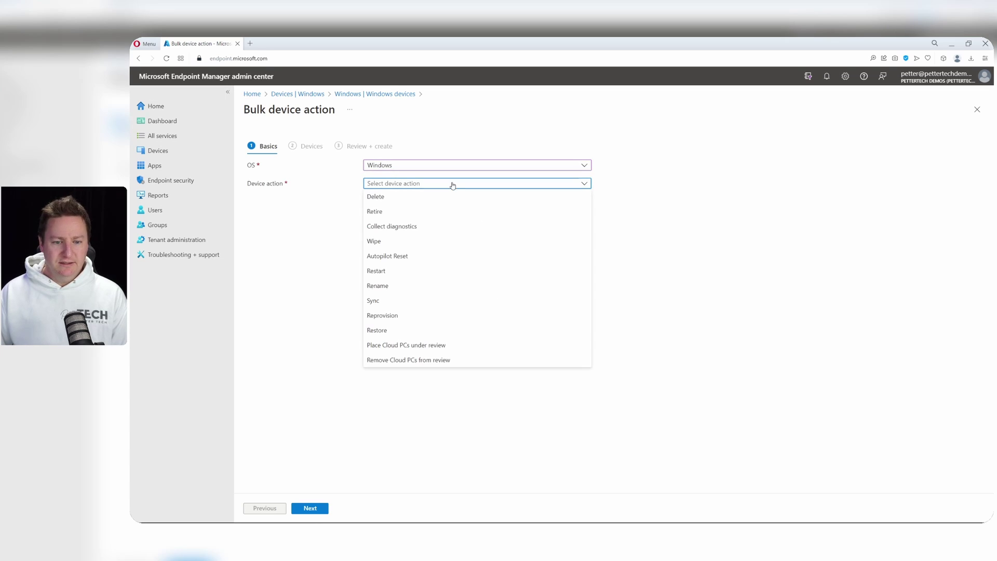
left_click(413, 333)
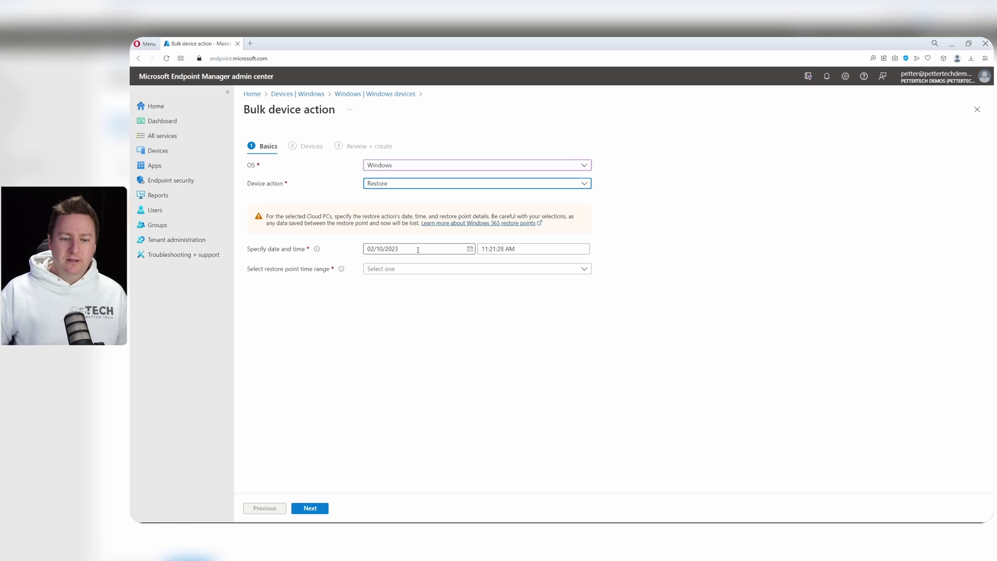
- Set the restore date to 9 February 2023 with the 'Whichever is closest' time range
left_click(472, 249)
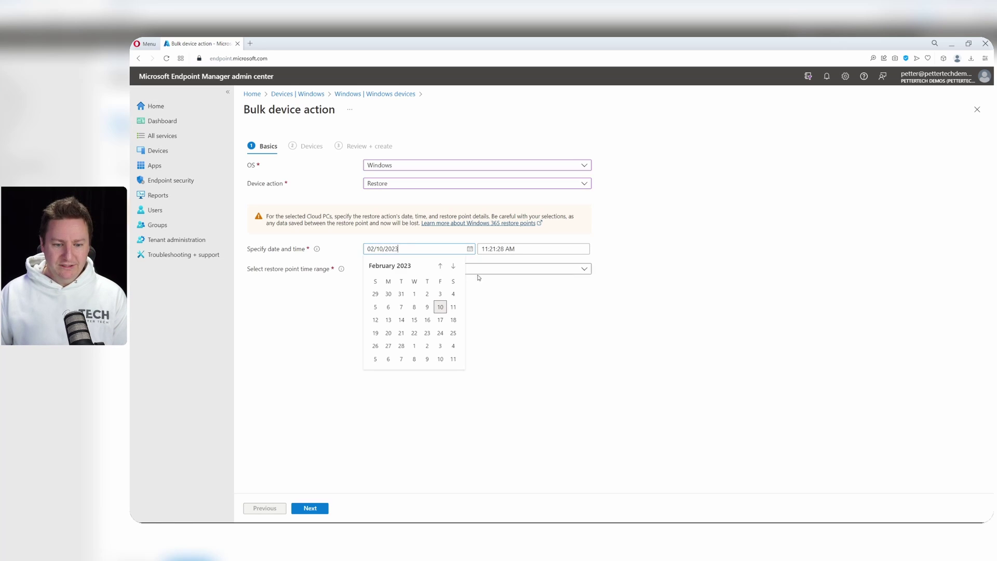
left_click(427, 307)
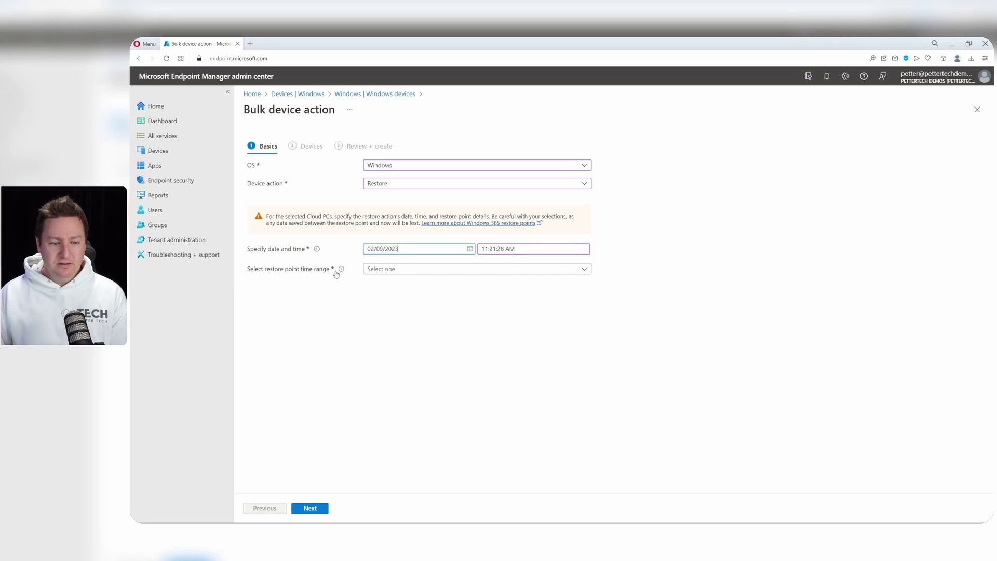
left_click(466, 270)
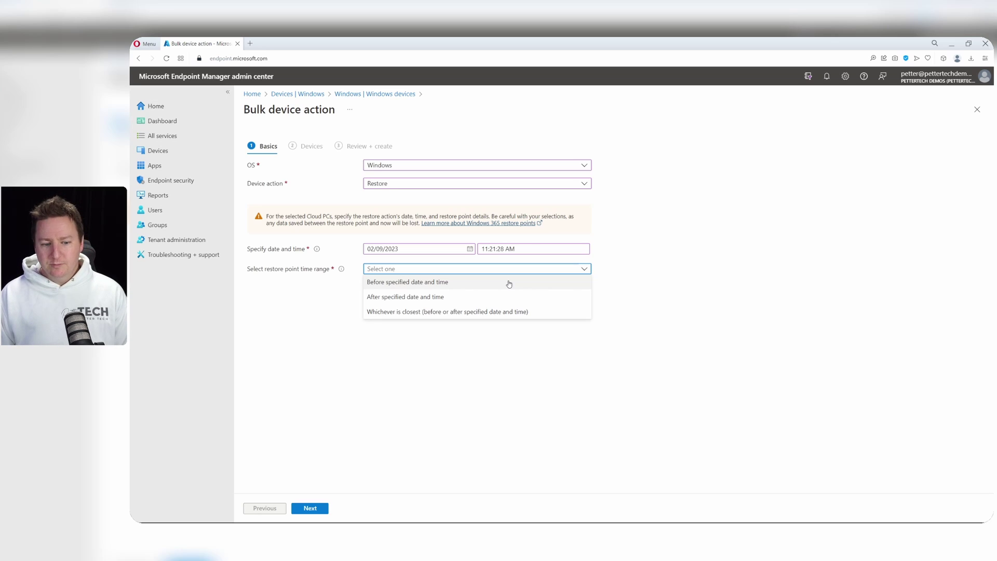
left_click(442, 314)
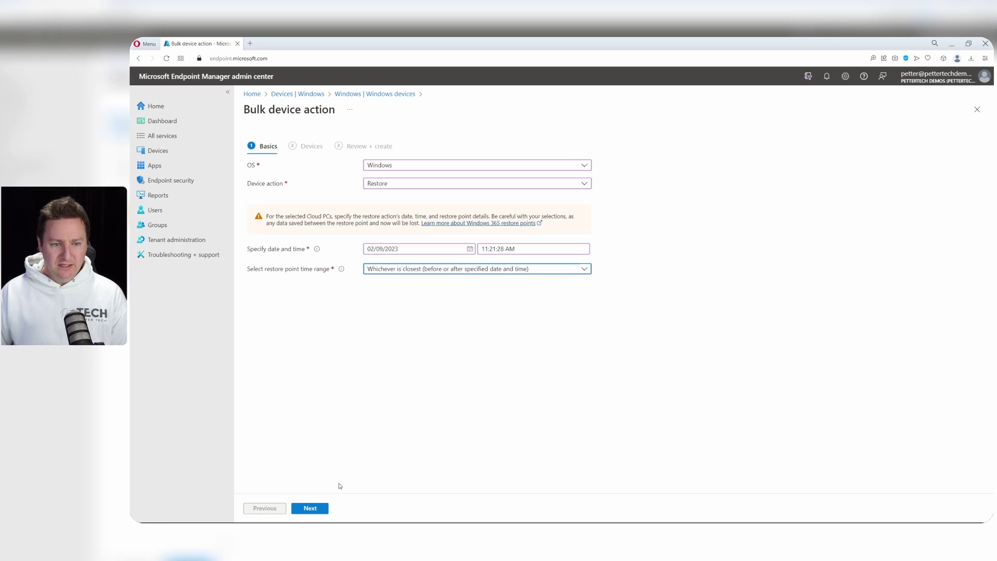
left_click(324, 508)
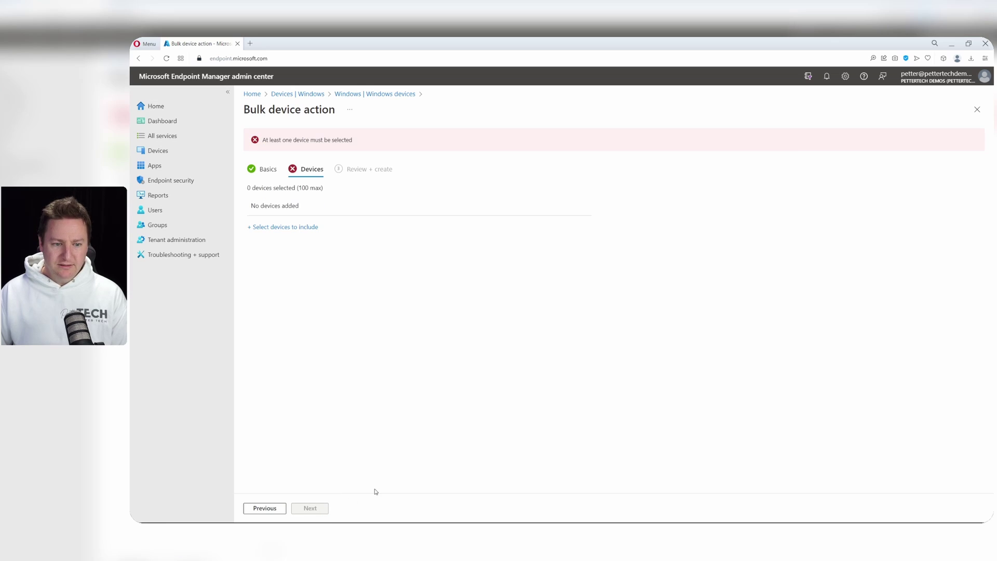
- Include CPC-pette-AFJ66 and CPC-pette-TBEAQ in the bulk restore and create it
left_click(299, 229)
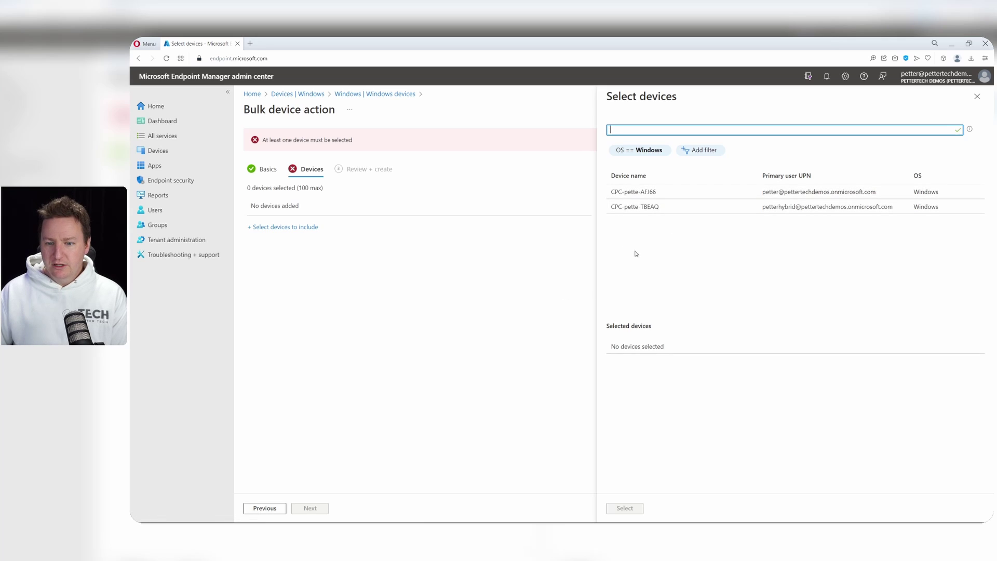
left_click(644, 193)
left_click(643, 206)
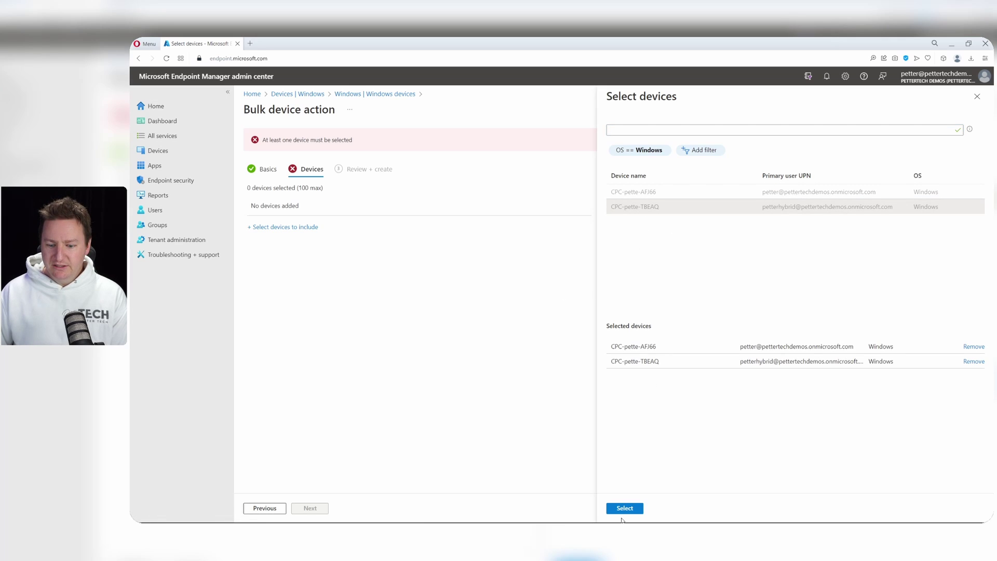
left_click(625, 508)
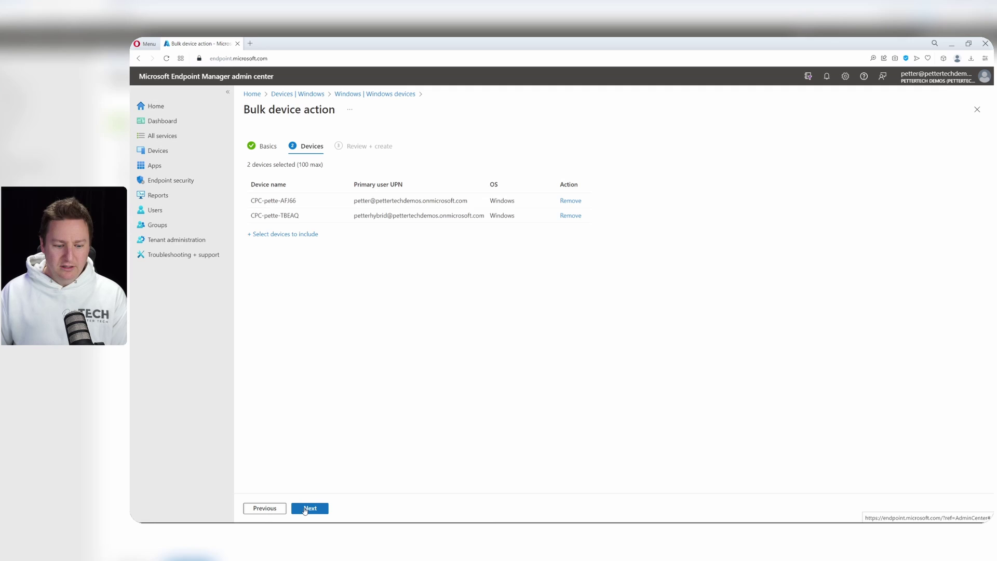
left_click(310, 508)
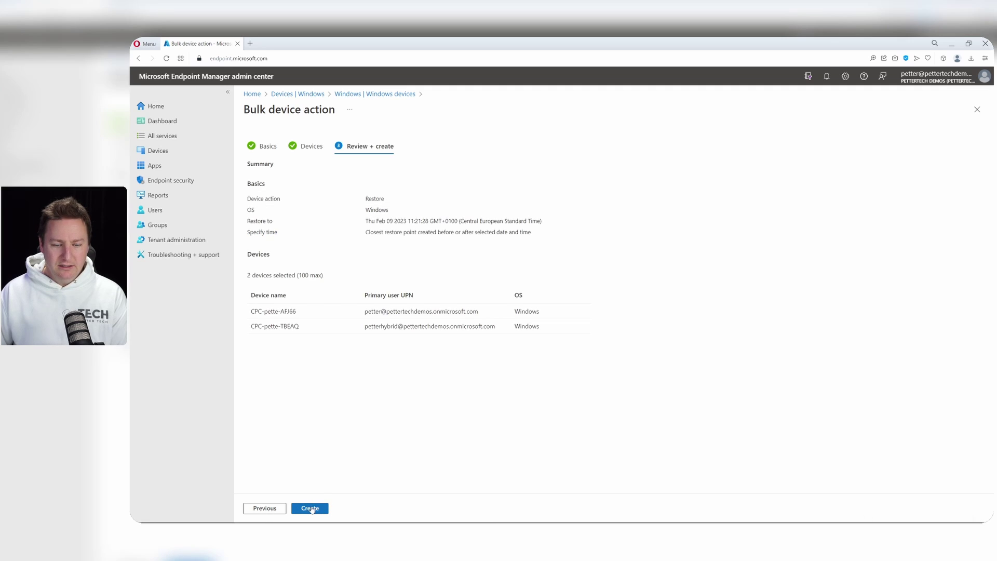
left_click(306, 508)
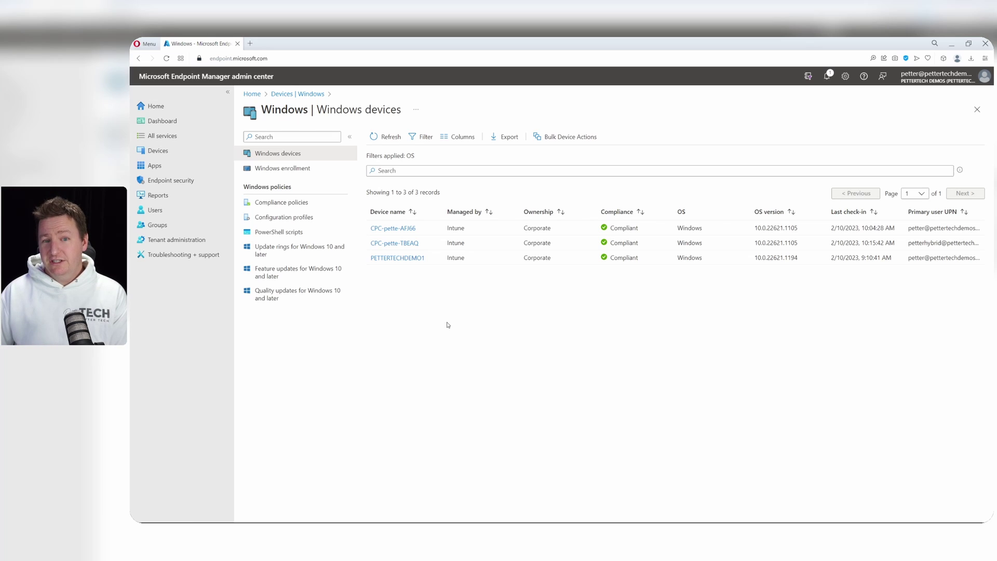
- Go to Windows 365 and view the User settings list showing the 4HourBackups policy
left_click(186, 151)
left_click(297, 358)
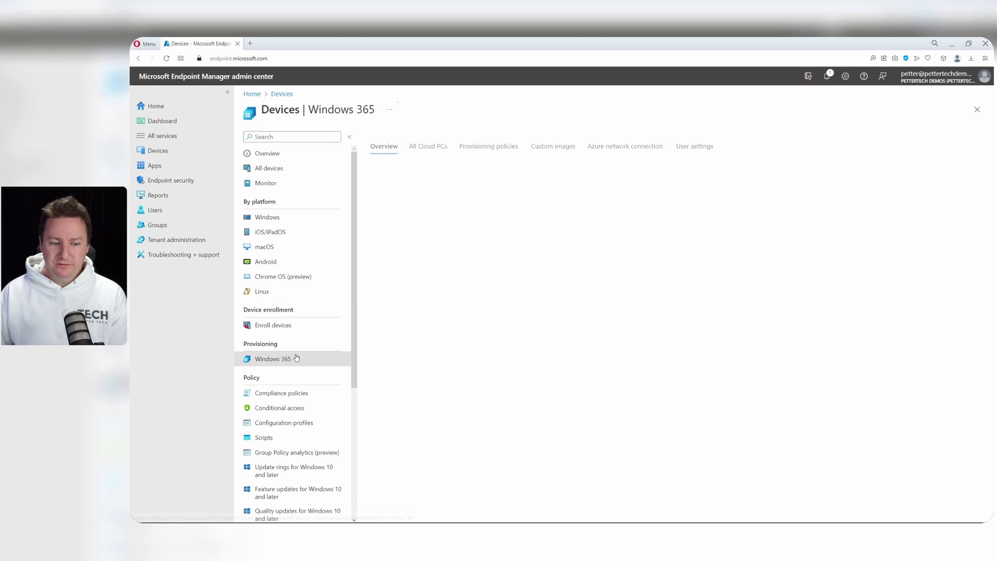
left_click(433, 148)
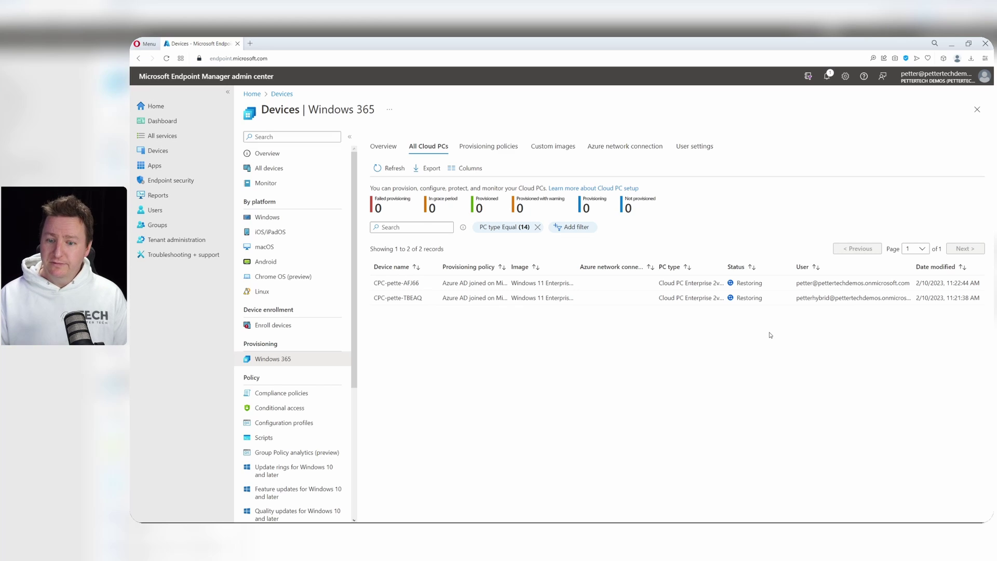
left_click(695, 146)
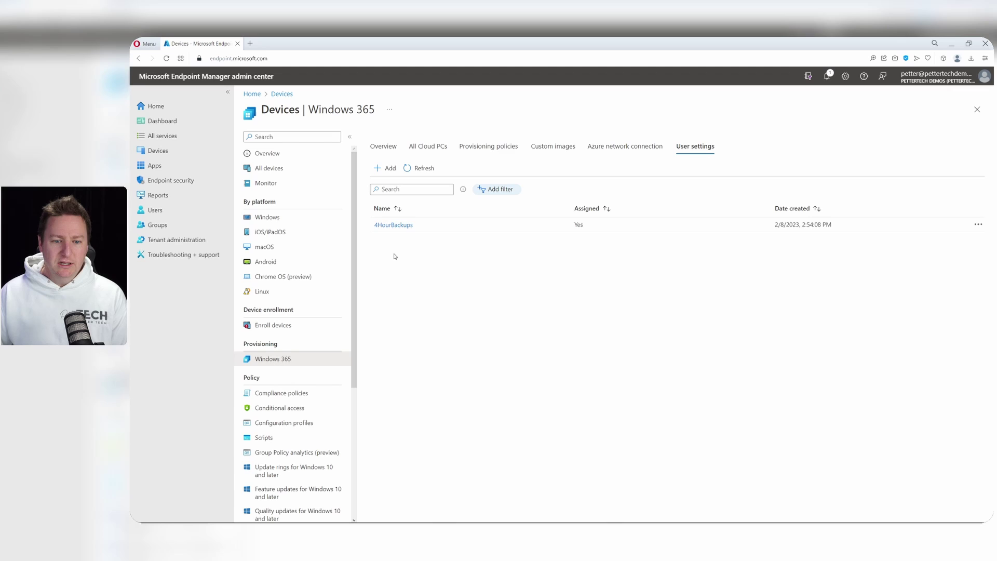
- Add a user setting named 'demo' with a 12-hour restore-point frequency
left_click(380, 169)
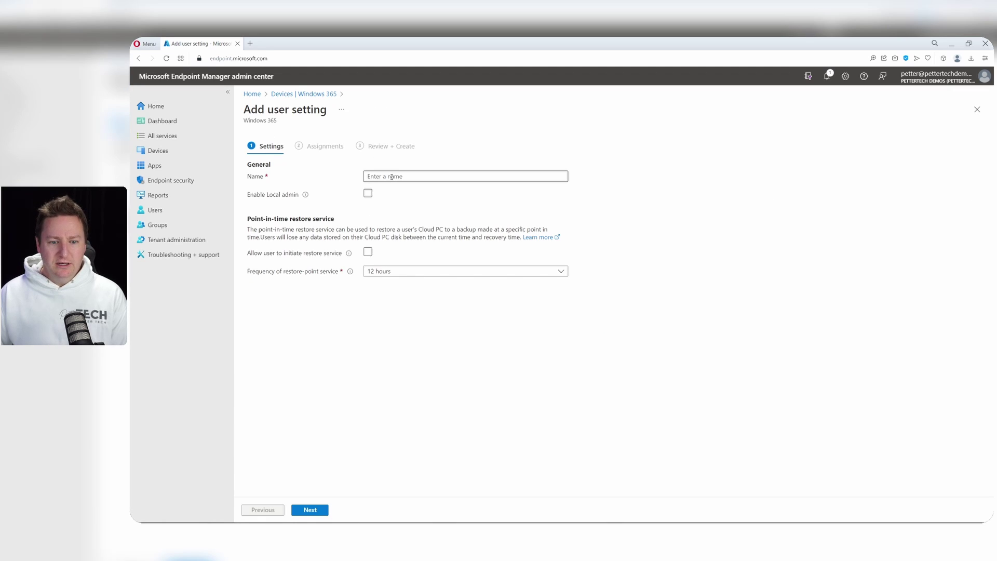
left_click(391, 177)
type("demo")
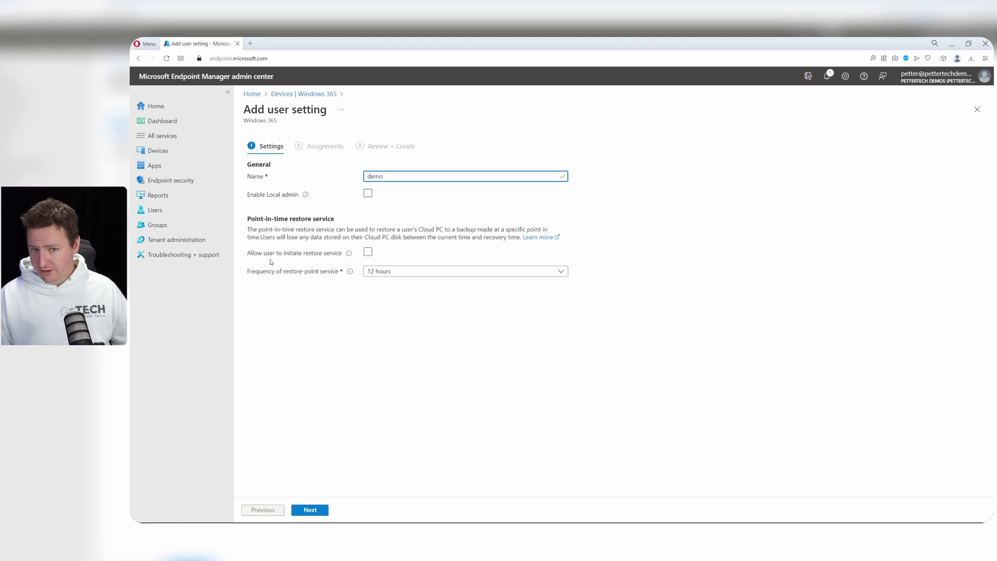
left_click(391, 273)
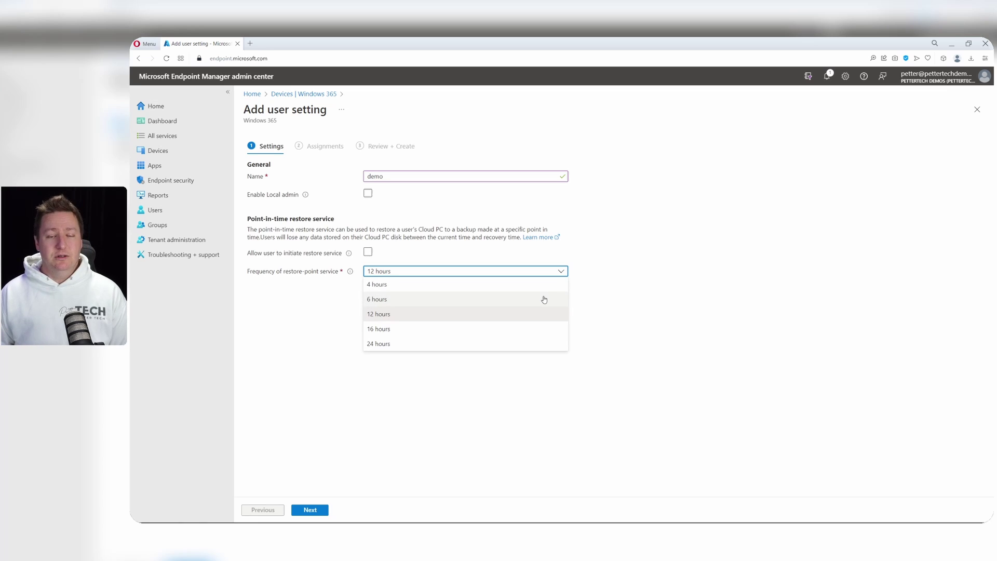
left_click(409, 317)
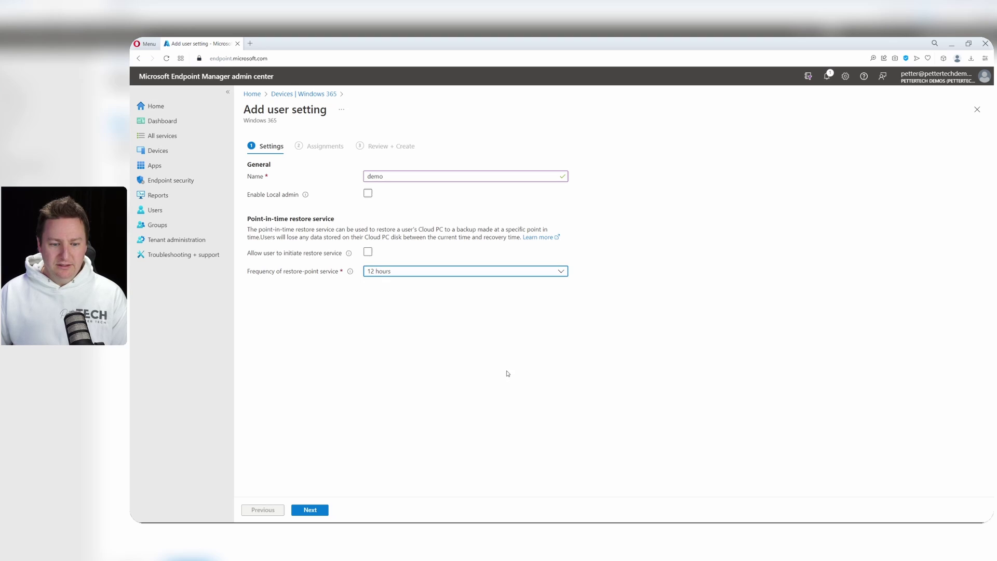
- Assign the demo setting to the Alle brukere group, review it, and create it
left_click(313, 511)
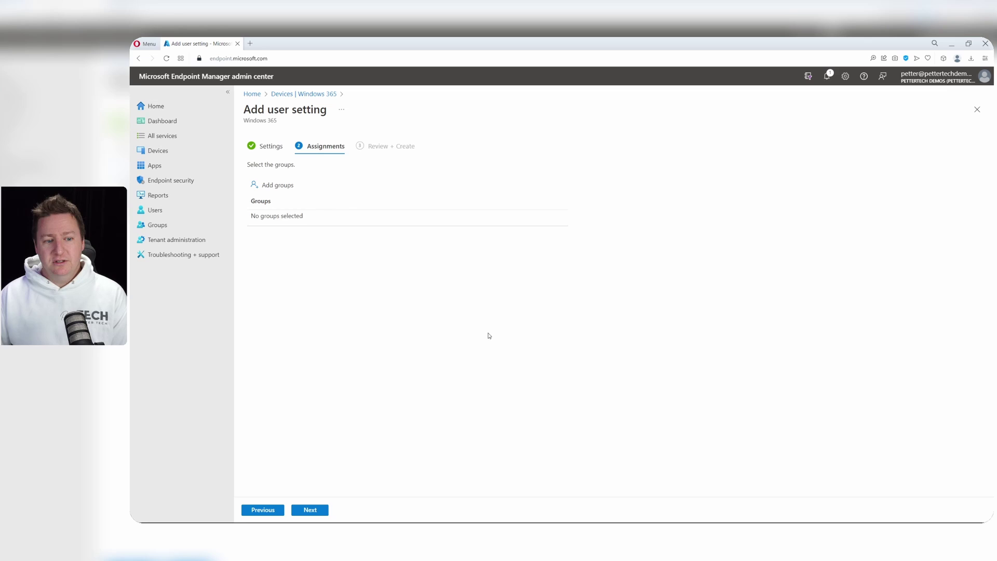
left_click(274, 187)
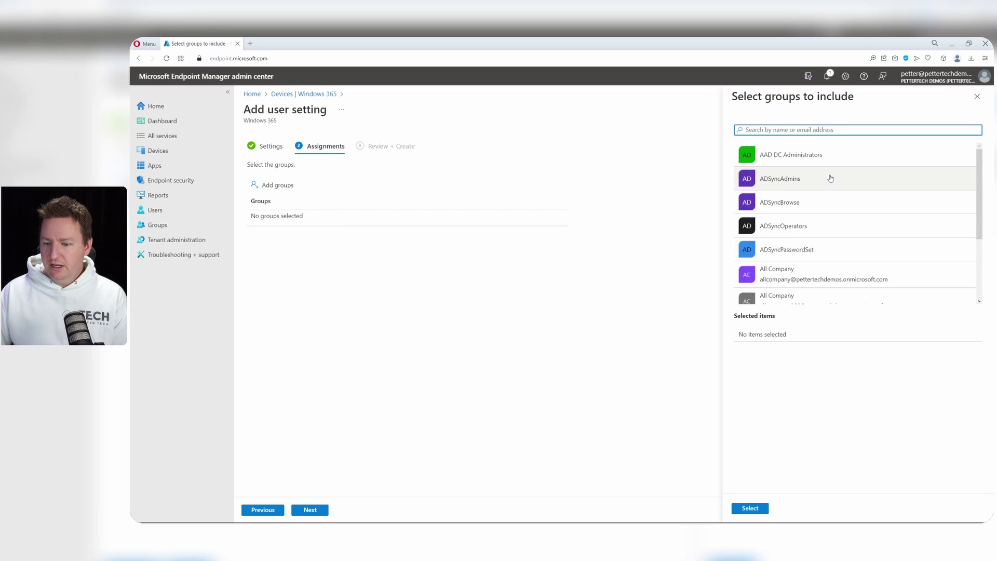
scroll(830, 179, "down", 2)
left_click(818, 245)
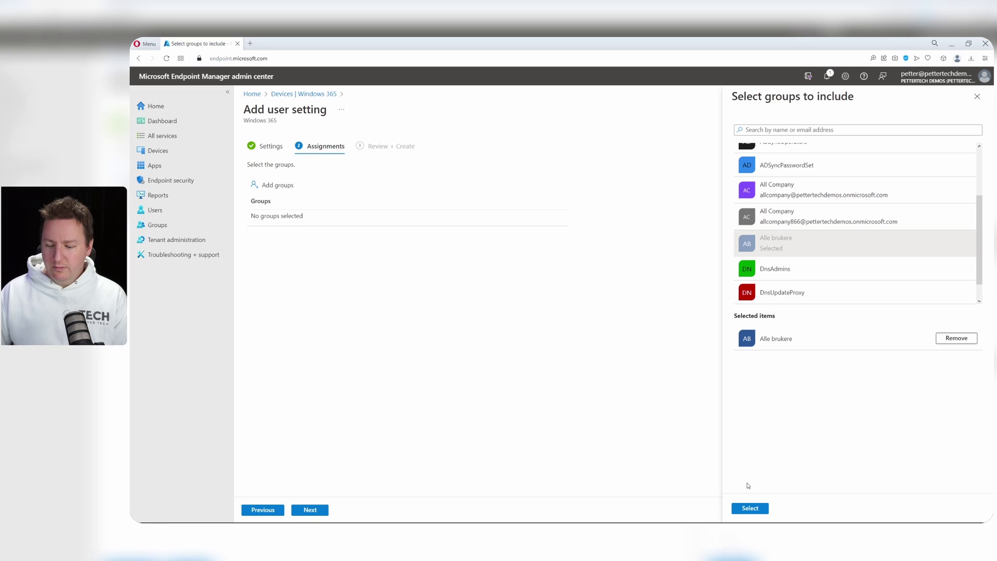
left_click(750, 508)
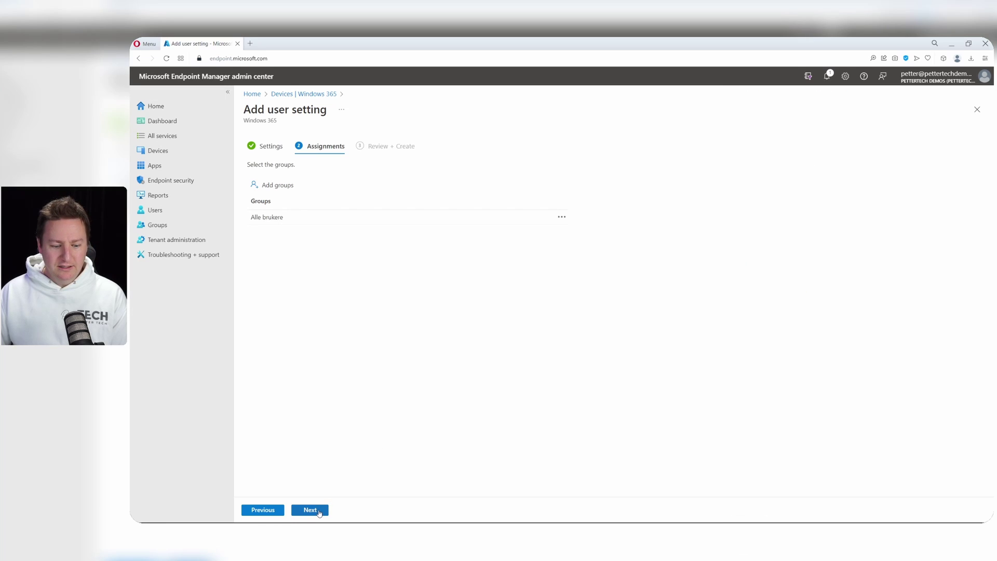
left_click(310, 510)
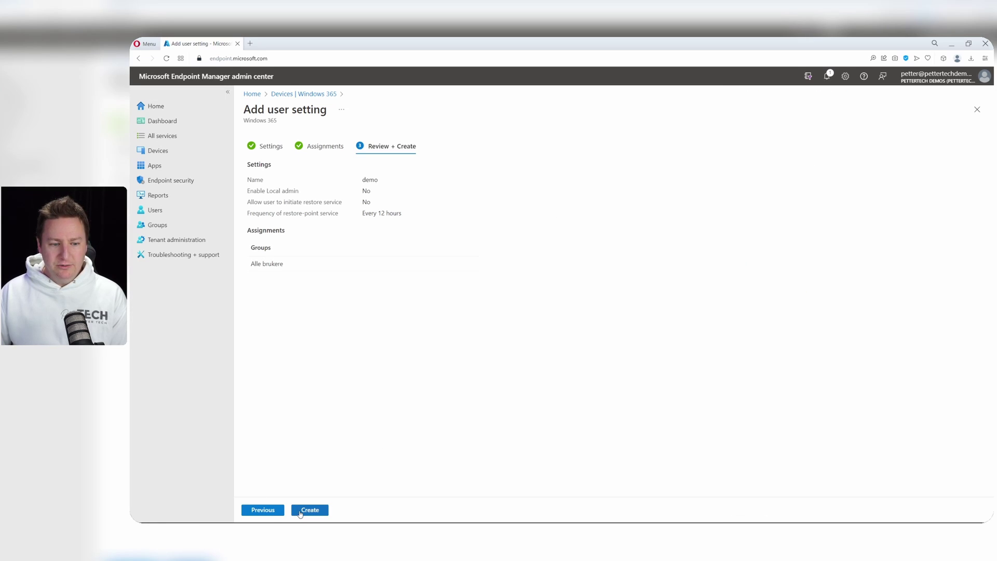
left_click(300, 510)
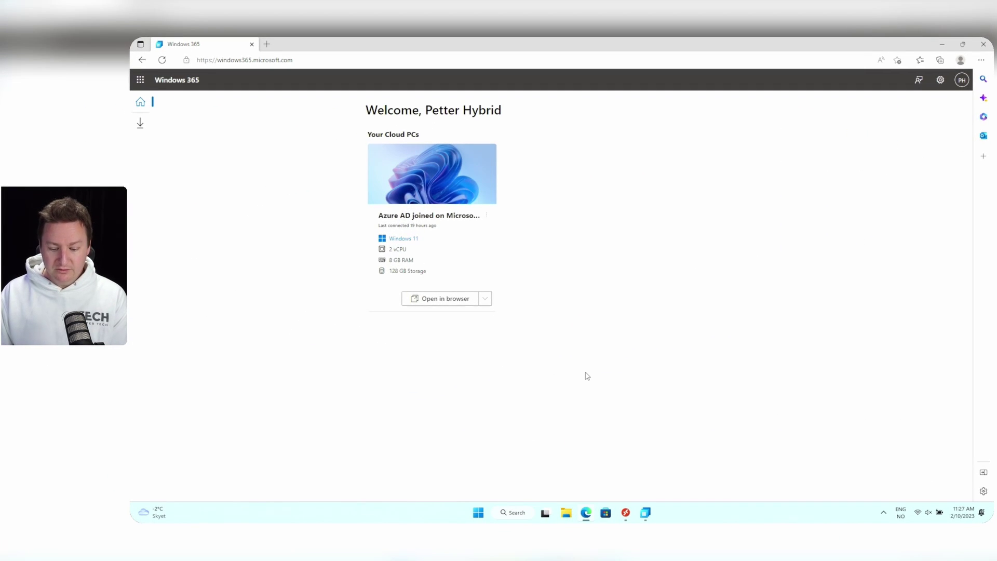
- Restore the Cloud PC from the web portal to the 9.2.2023, 22:05:24 restore point
left_click(487, 216)
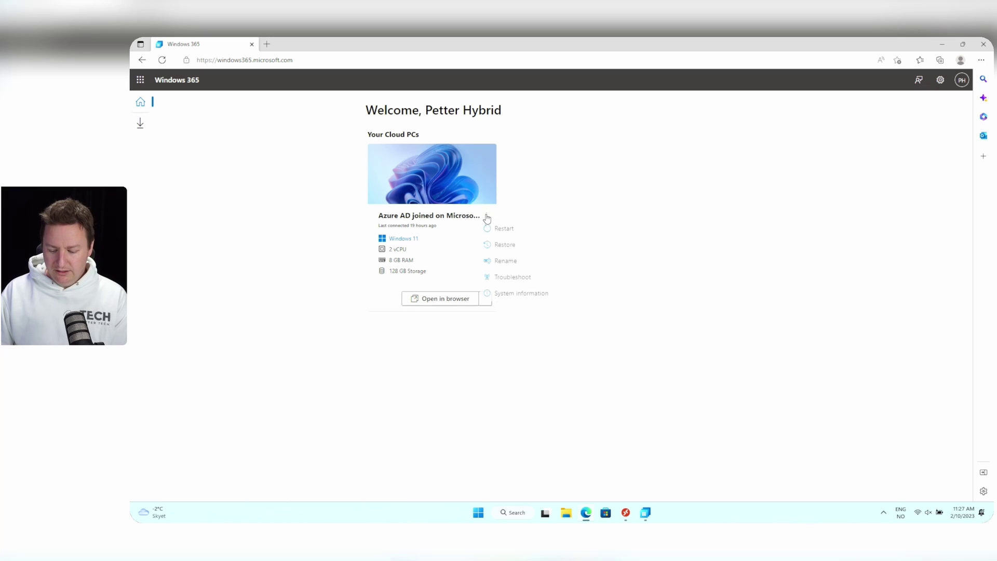
left_click(547, 247)
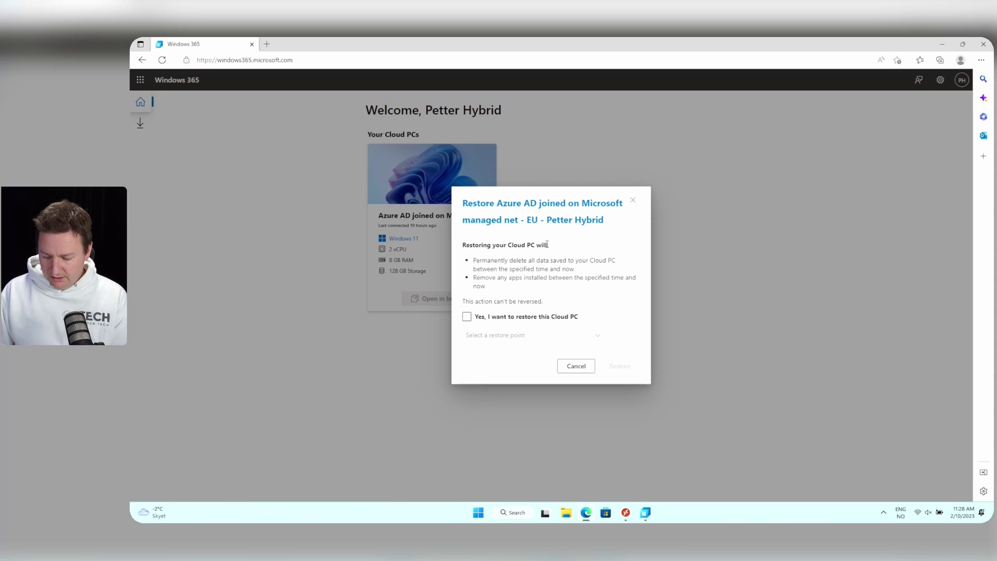
left_click(466, 318)
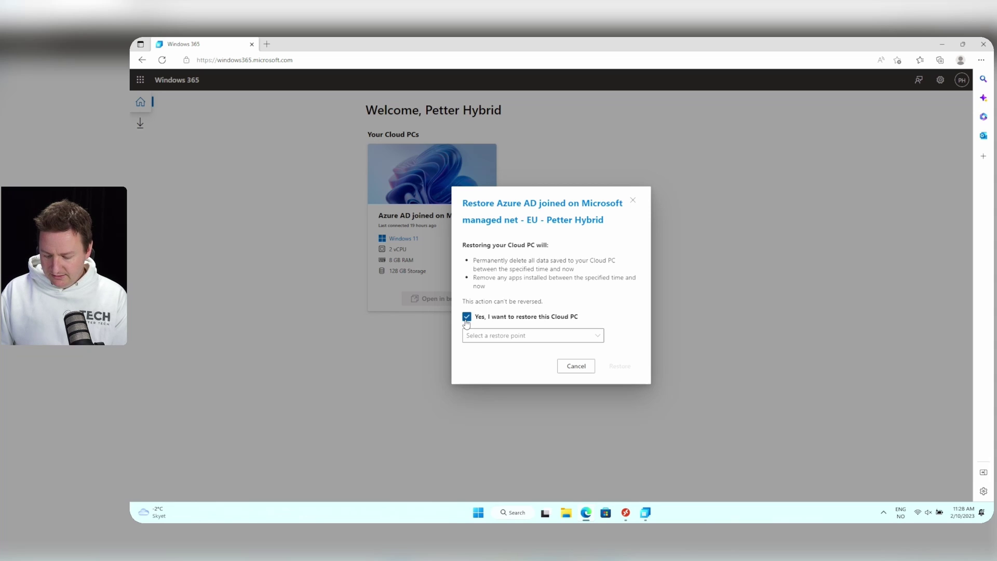
left_click(549, 340)
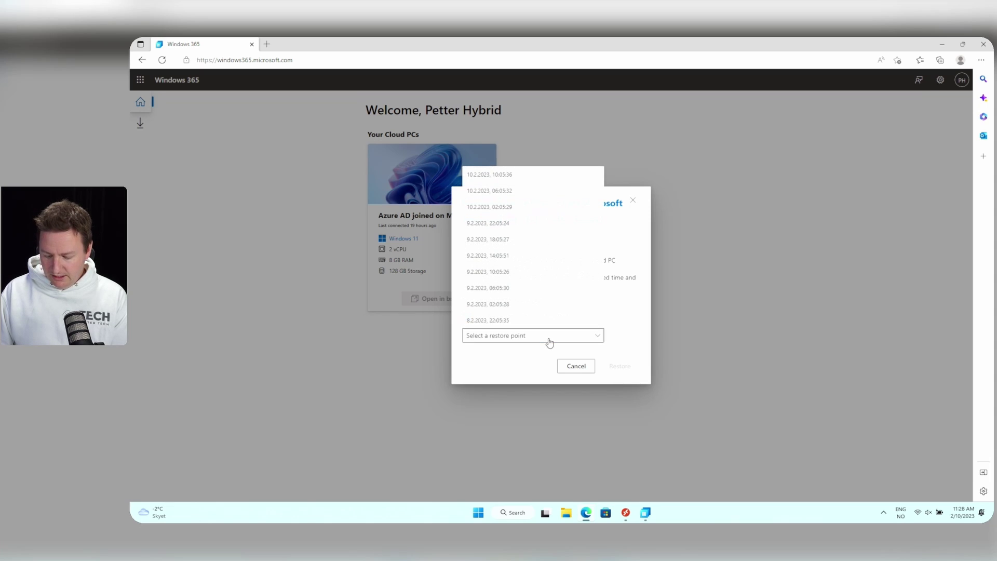
left_click(545, 226)
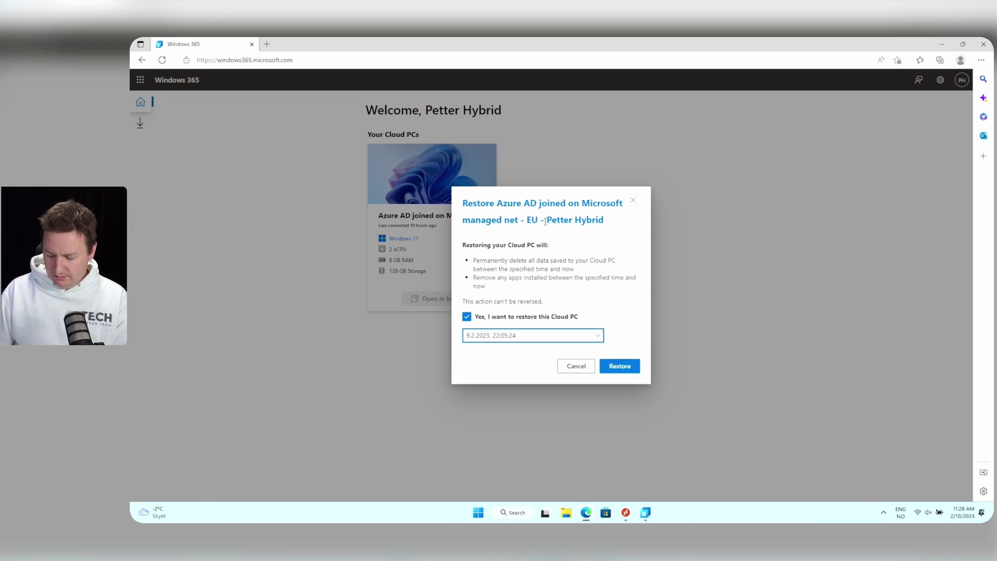
left_click(633, 369)
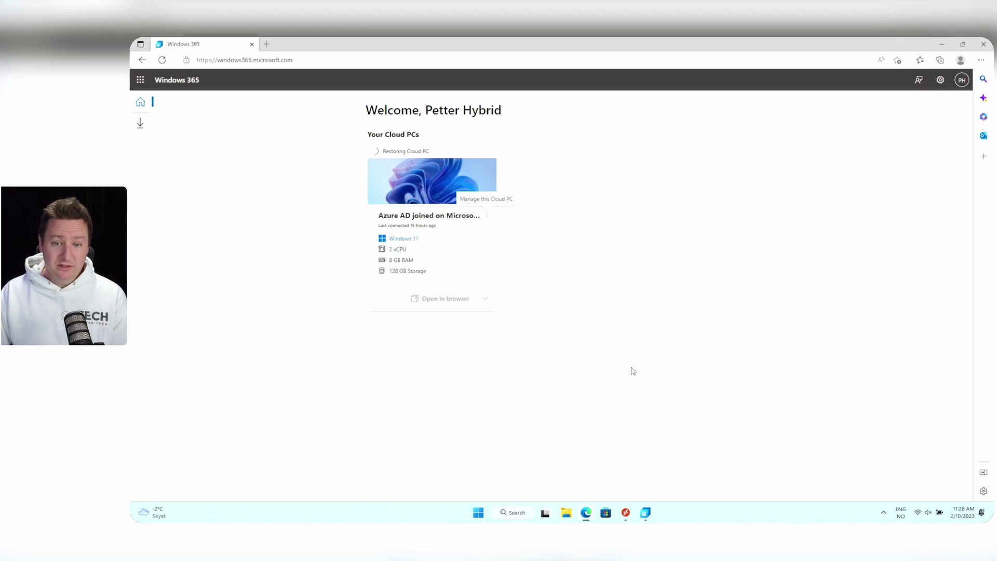
- Restore the Cloud PC from the Windows 365 app to an earlier restore point
left_click(646, 512)
left_click(478, 258)
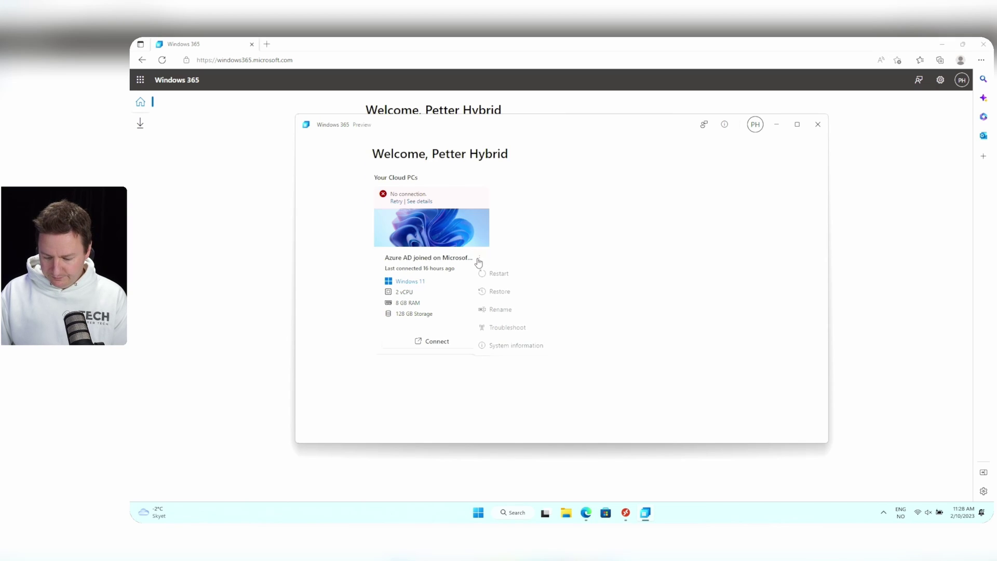
left_click(517, 293)
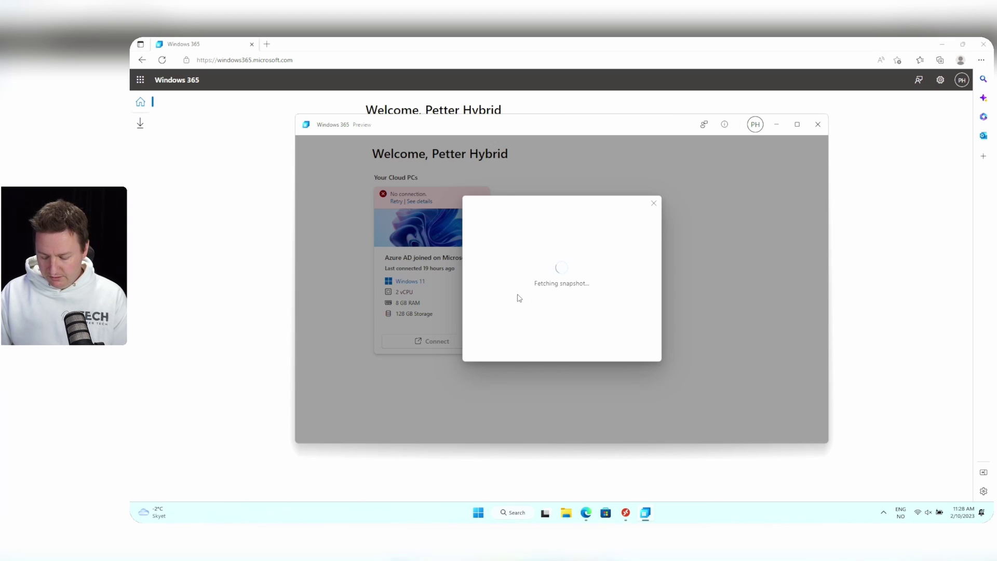
left_click(514, 306)
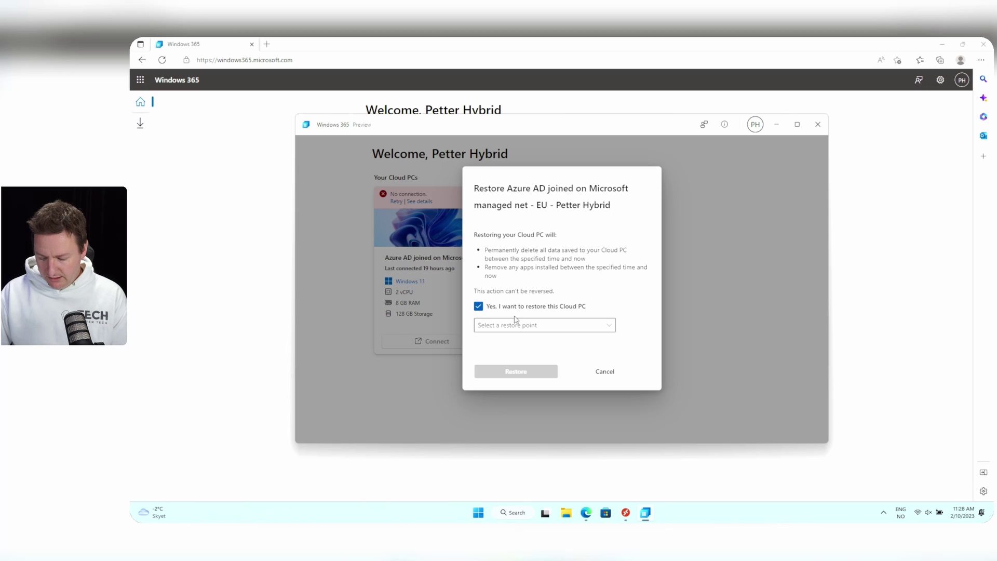
left_click(516, 325)
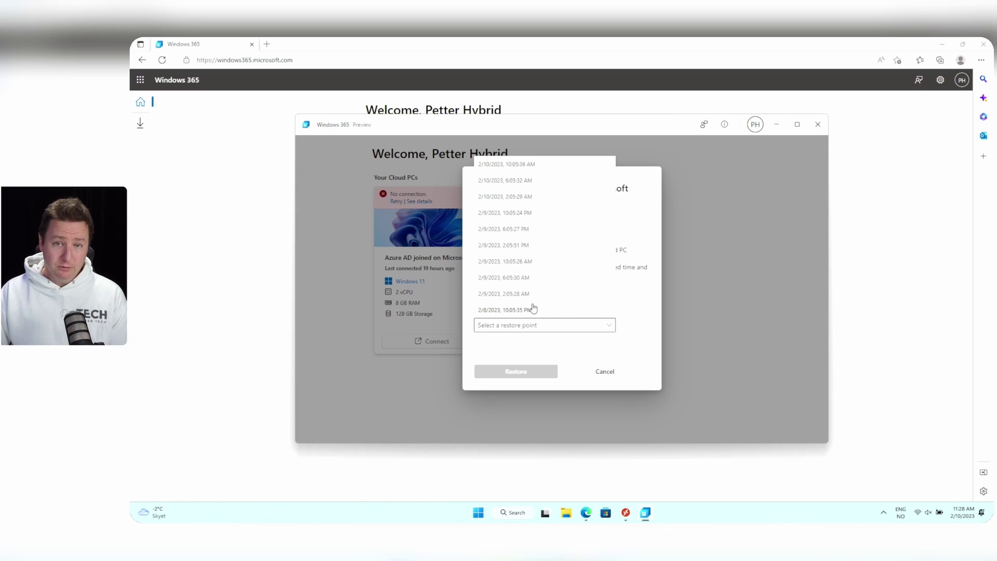
left_click(533, 309)
left_click(518, 371)
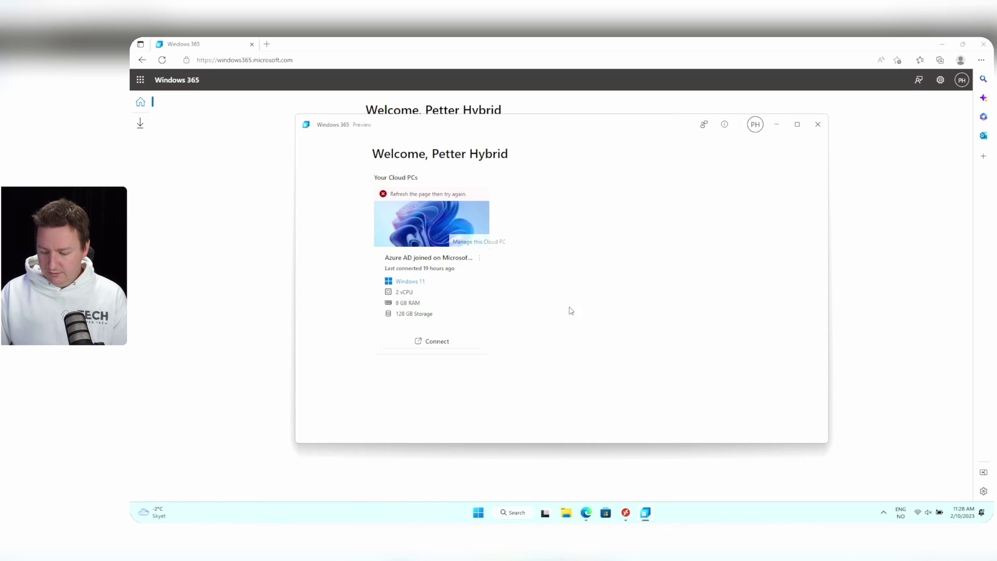
left_click(777, 124)
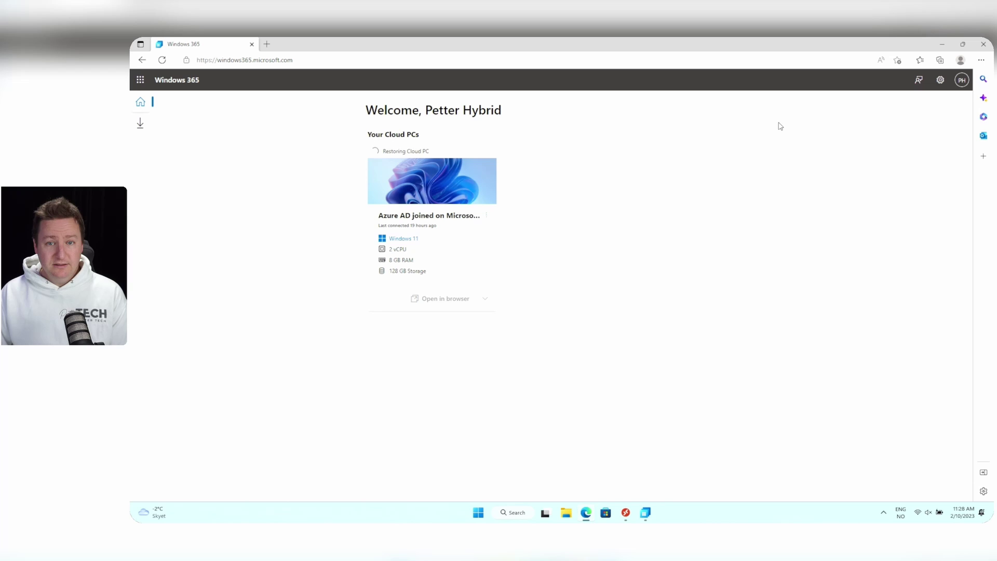